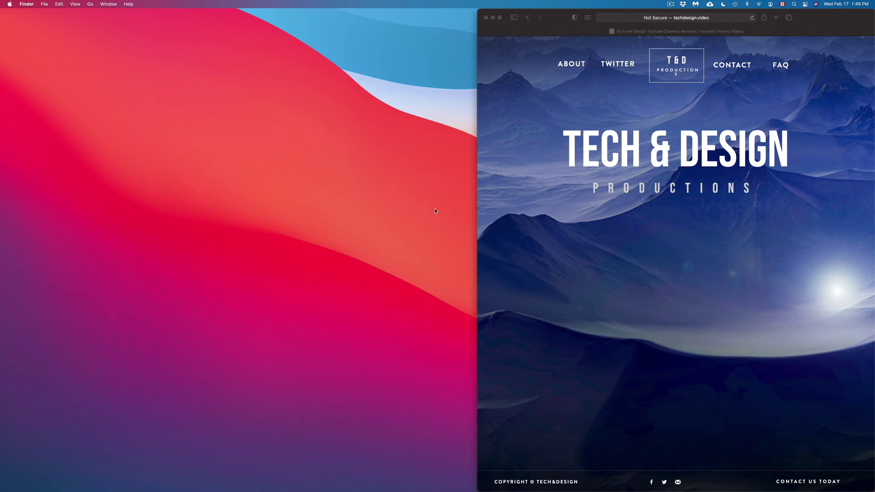
Search Spotlight for 'photos' and launch Photos to show the phone's import screen.
{"action": "mouse_move", "coordinate": [401, 490]}
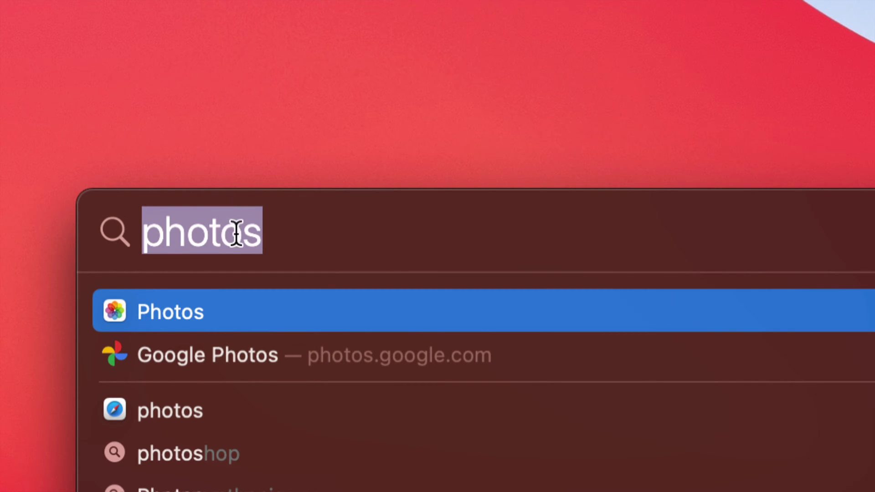
{"action": "left_click", "coordinate": [267, 236]}
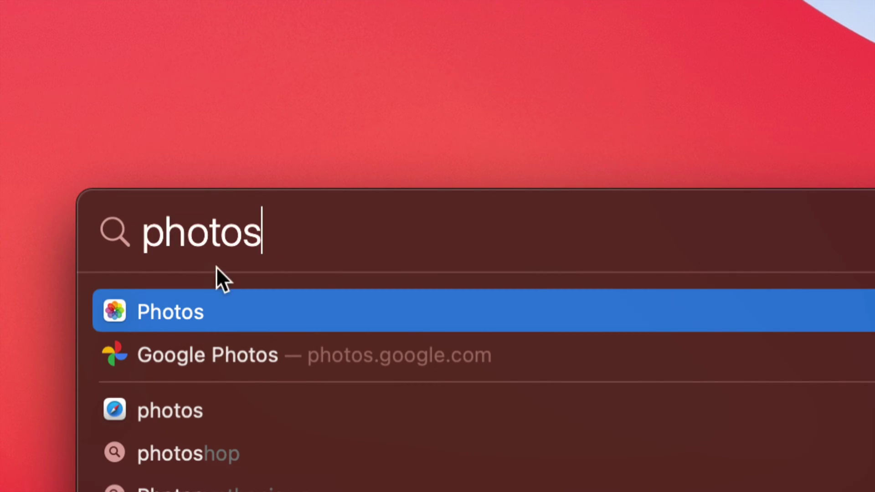
{"action": "left_click", "coordinate": [154, 311]}
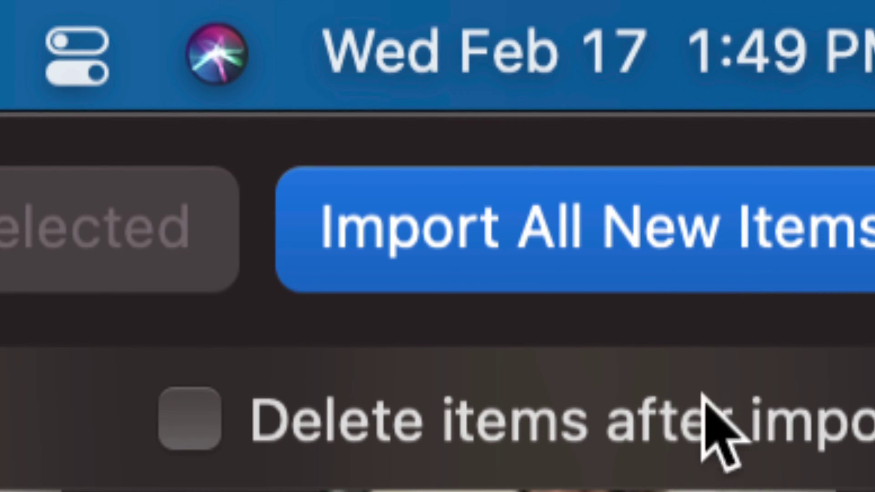
Turn on 'Delete items after import' and check all ten snow-shovel videos.
{"action": "left_click", "coordinate": [207, 407]}
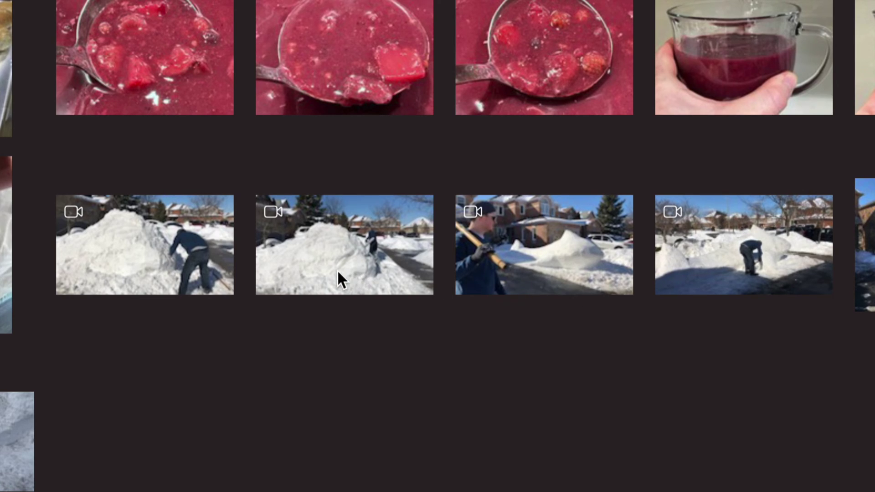
{"action": "left_click", "coordinate": [183, 237]}
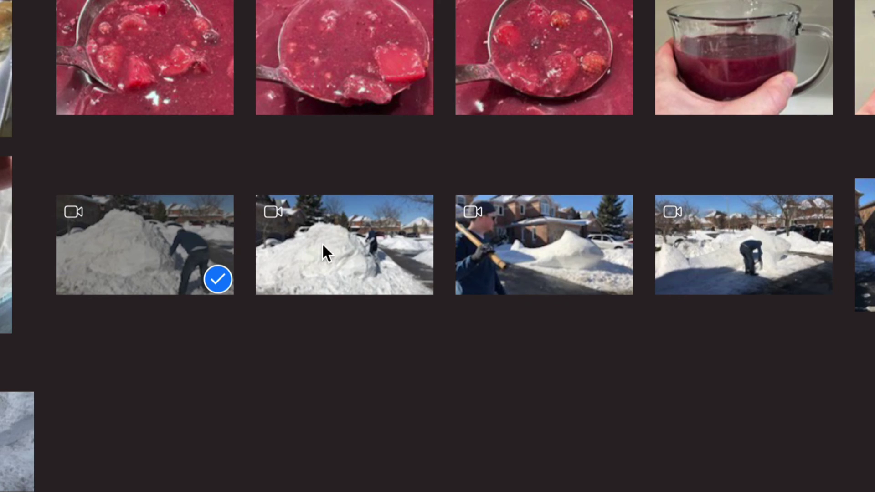
{"action": "left_click", "coordinate": [375, 242]}
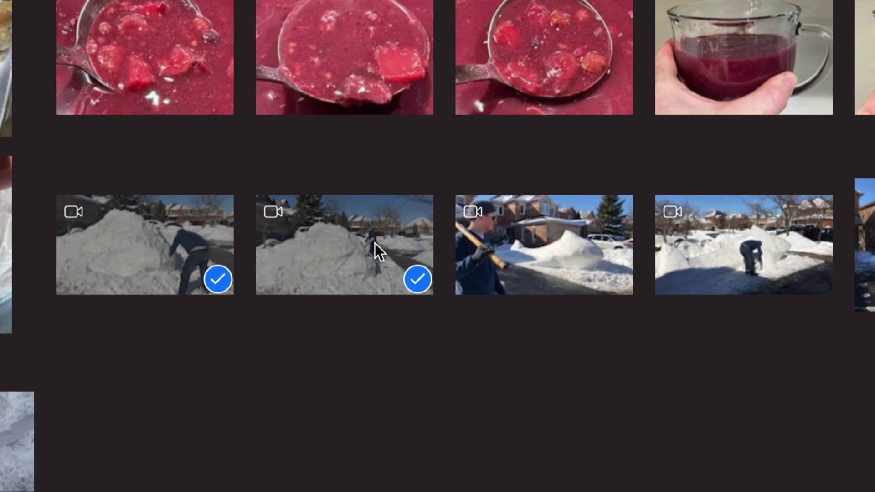
{"action": "left_click", "coordinate": [520, 240]}
{"action": "left_click", "coordinate": [715, 241]}
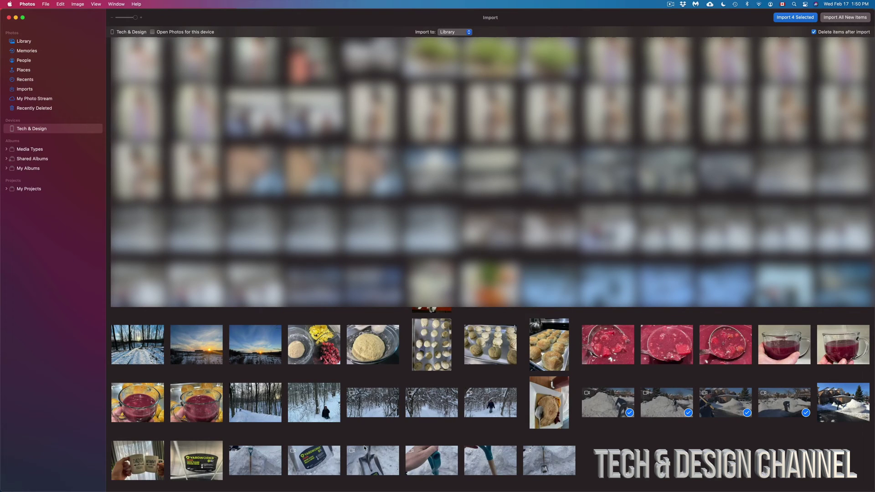
{"action": "left_click", "coordinate": [252, 455]}
{"action": "left_click", "coordinate": [317, 460]}
{"action": "left_click", "coordinate": [371, 460]}
{"action": "left_click", "coordinate": [424, 461]}
{"action": "left_click", "coordinate": [488, 461]}
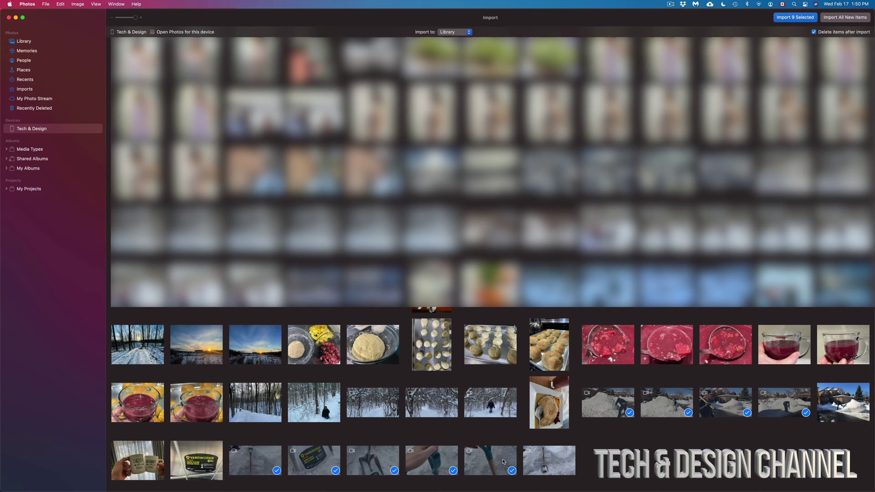
{"action": "left_click", "coordinate": [547, 463]}
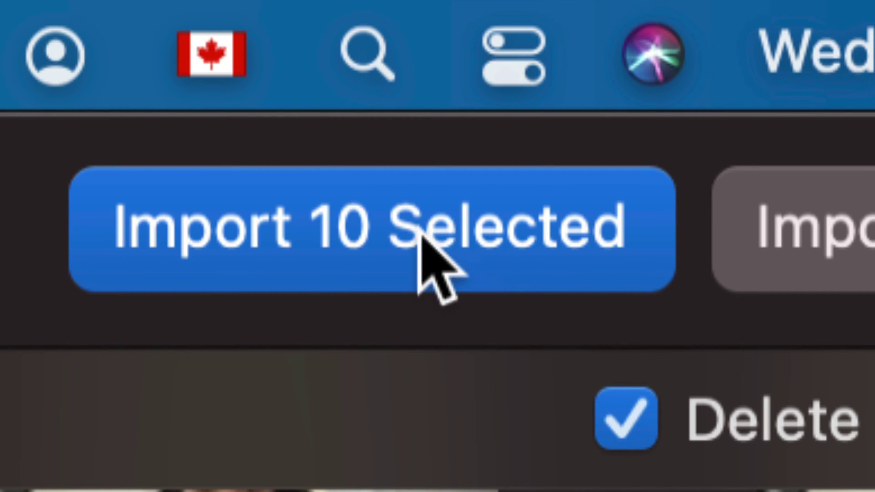
Import the ten checked snow videos with 'Import 10 Selected'.
{"action": "left_click", "coordinate": [386, 235]}
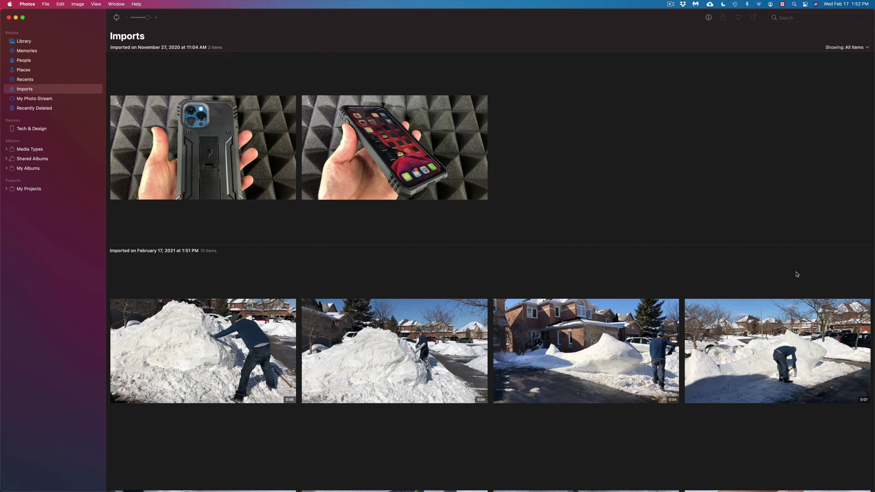
Marquee-select the ten new snow-shovel clips in the February 17 Imports batch.
{"action": "scroll", "coordinate": [796, 275], "scroll_direction": "down", "scroll_amount": 5}
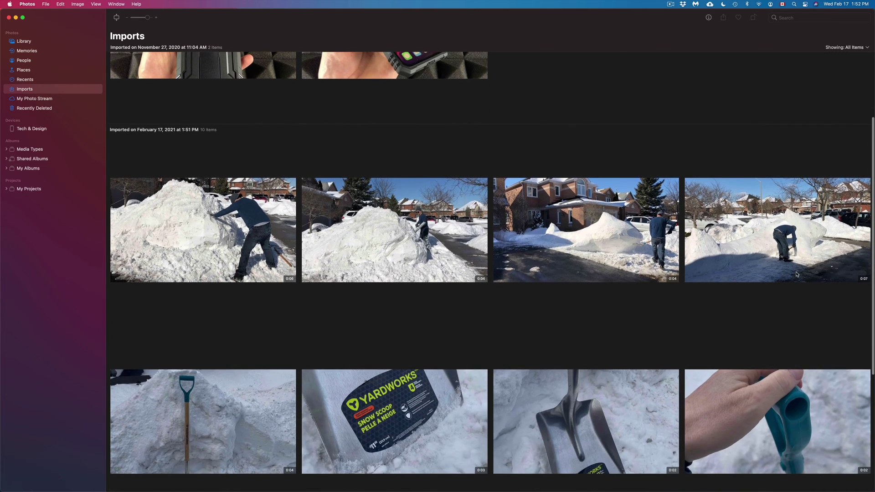
{"action": "scroll", "coordinate": [797, 275], "scroll_direction": "down", "scroll_amount": 8}
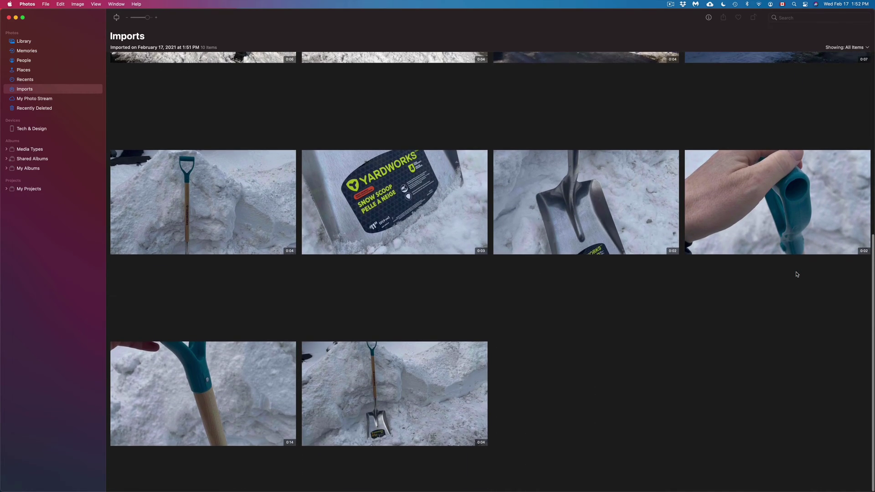
{"action": "scroll", "coordinate": [796, 274], "scroll_direction": "up", "scroll_amount": 7}
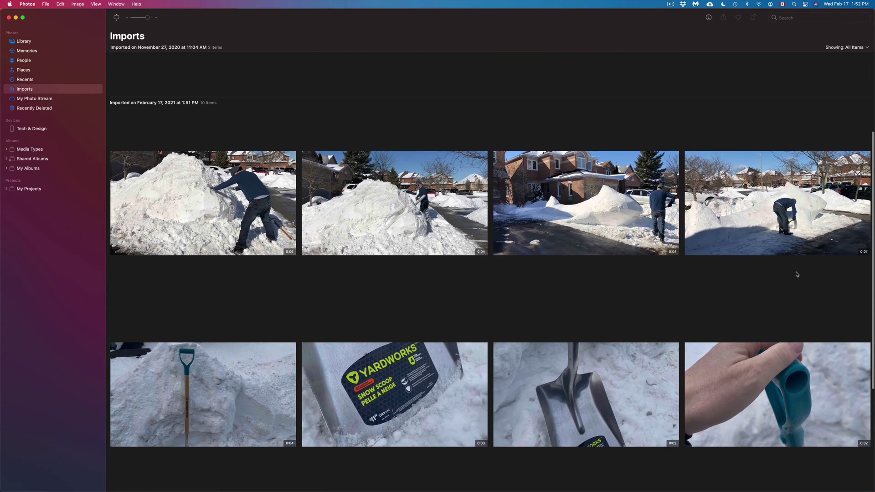
{"action": "scroll", "coordinate": [797, 274], "scroll_direction": "down", "scroll_amount": 4}
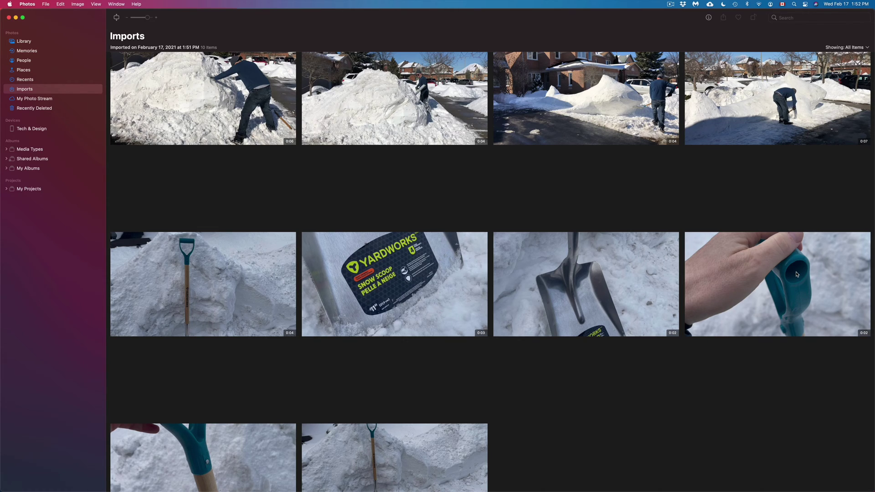
{"action": "scroll", "coordinate": [797, 274], "scroll_direction": "up", "scroll_amount": 1}
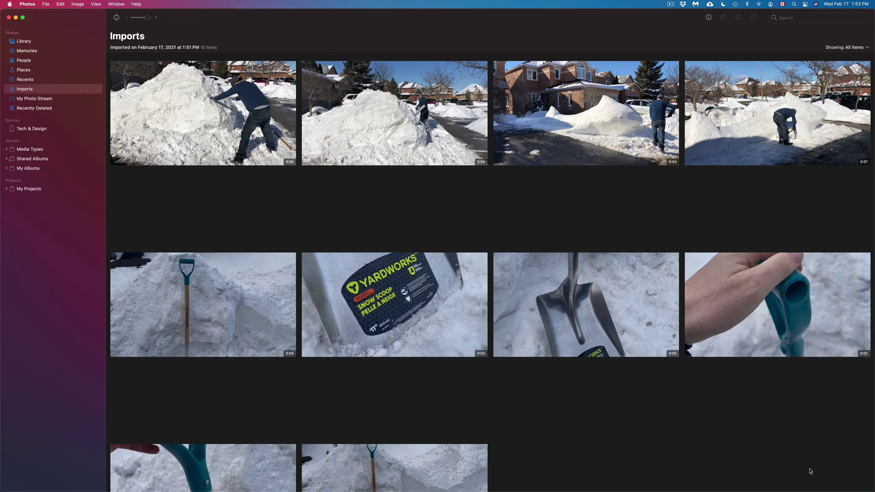
{"action": "left_click_drag", "start_coordinate": [814, 469], "coordinate": [190, 108]}
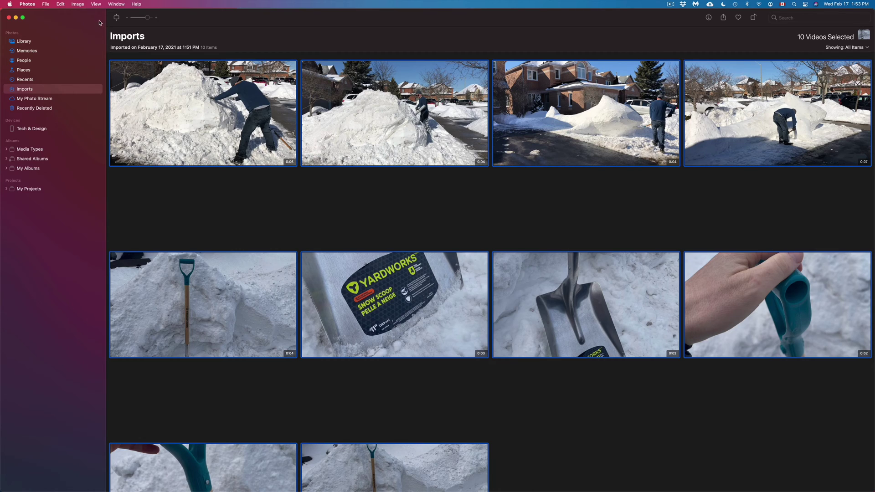
Choose File > Export > Export Unmodified Original For 10 Videos.
{"action": "left_click", "coordinate": [45, 3]}
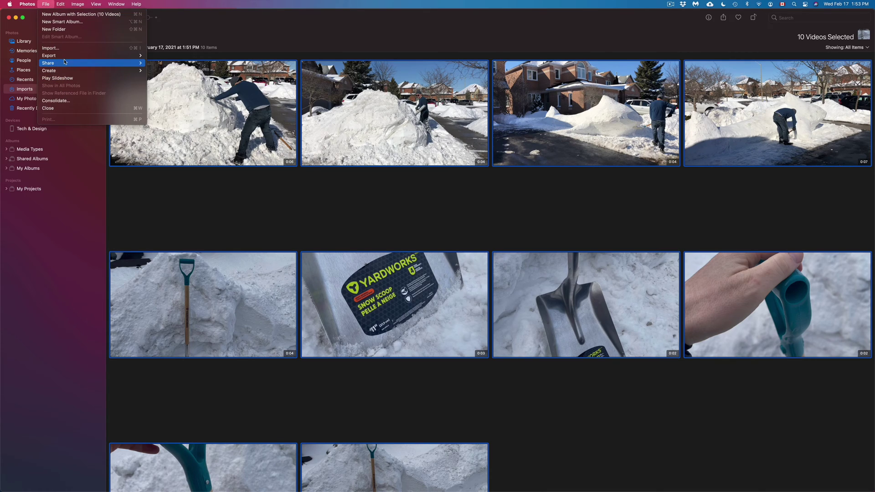
{"action": "mouse_move", "coordinate": [73, 56]}
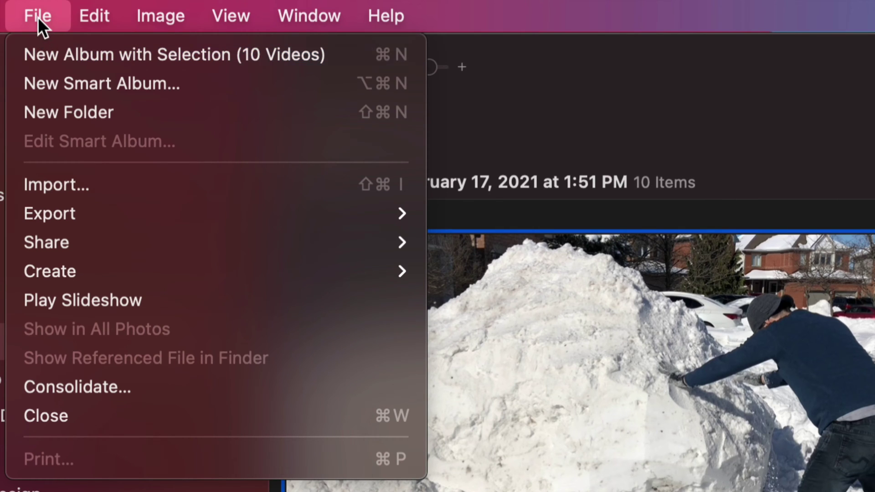
{"action": "mouse_move", "coordinate": [130, 211]}
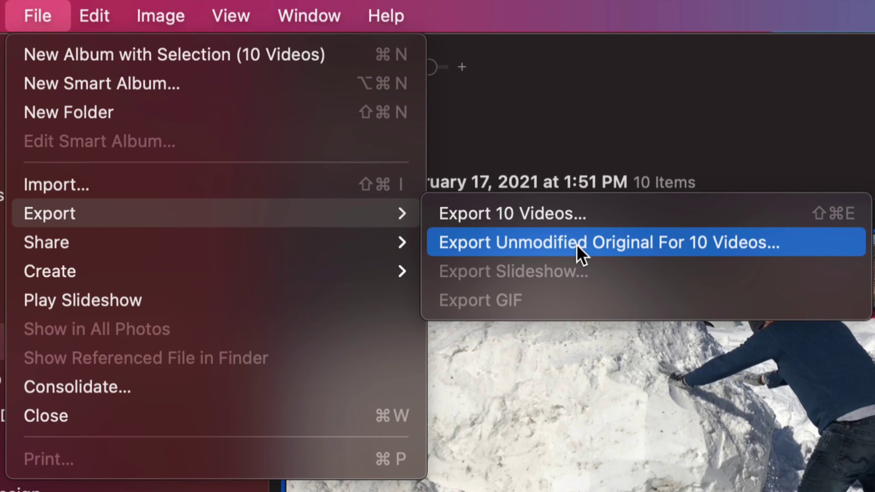
{"action": "left_click", "coordinate": [577, 245]}
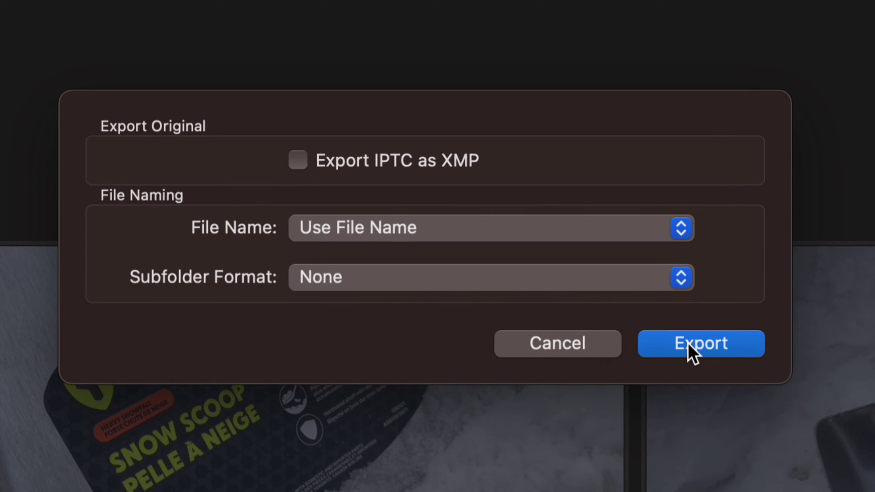
Accept the original-export options and save the ten originals to the chosen folder.
{"action": "left_click", "coordinate": [689, 346]}
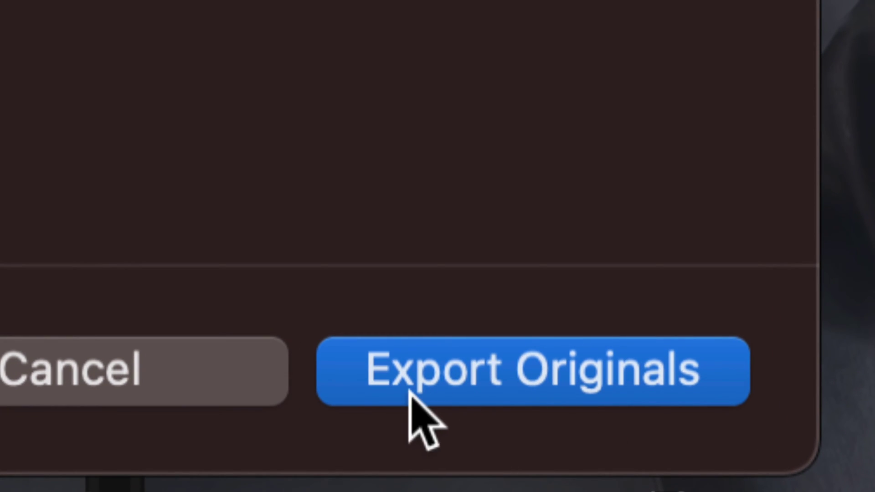
{"action": "left_click", "coordinate": [739, 364]}
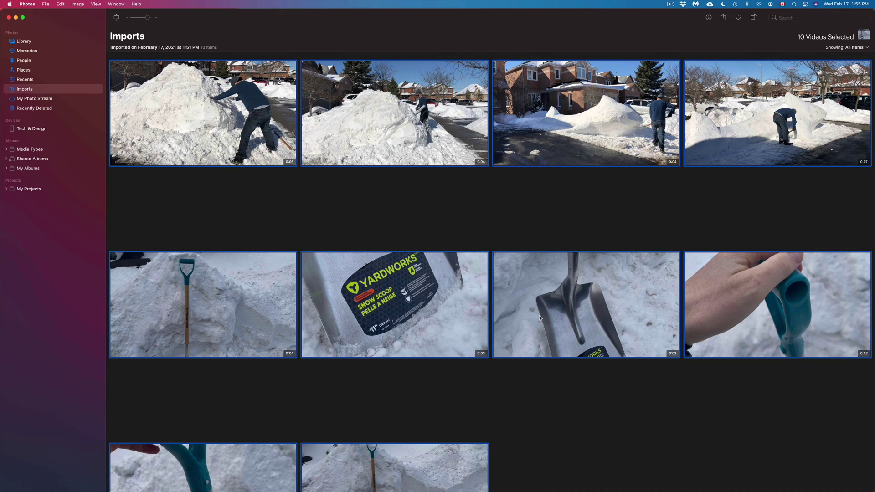
Deselect the videos, check the ten .MOV files in the desktop 'snow' folder, then return to Photos.
{"action": "key", "text": "Escape"}
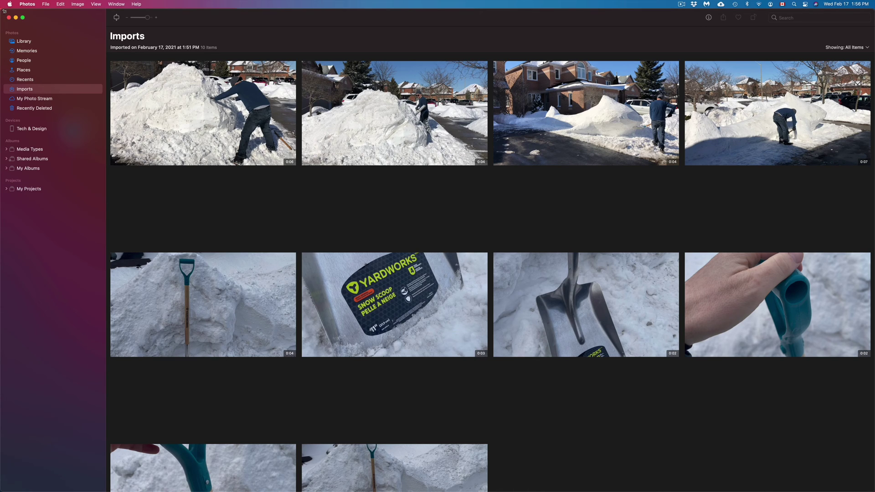
{"action": "left_click_drag", "start_coordinate": [5, 11], "coordinate": [15, 11]}
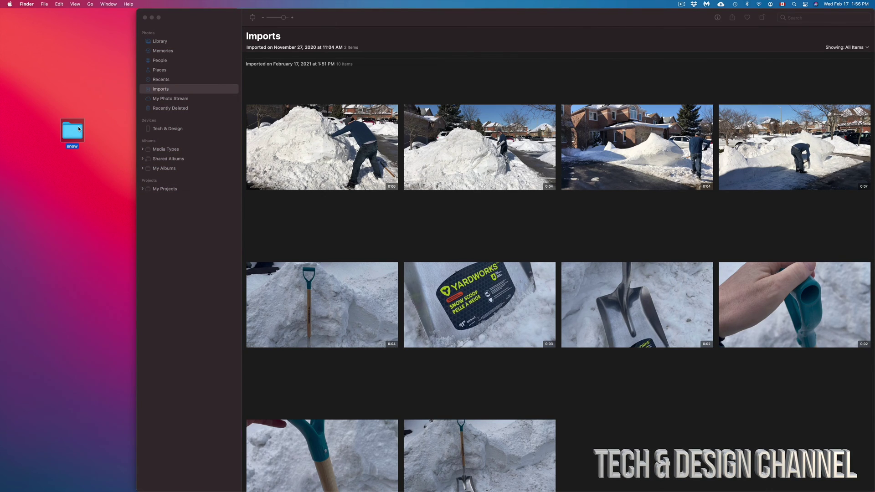
{"action": "double_click", "coordinate": [73, 134]}
{"action": "left_click_drag", "start_coordinate": [432, 107], "coordinate": [201, 134]}
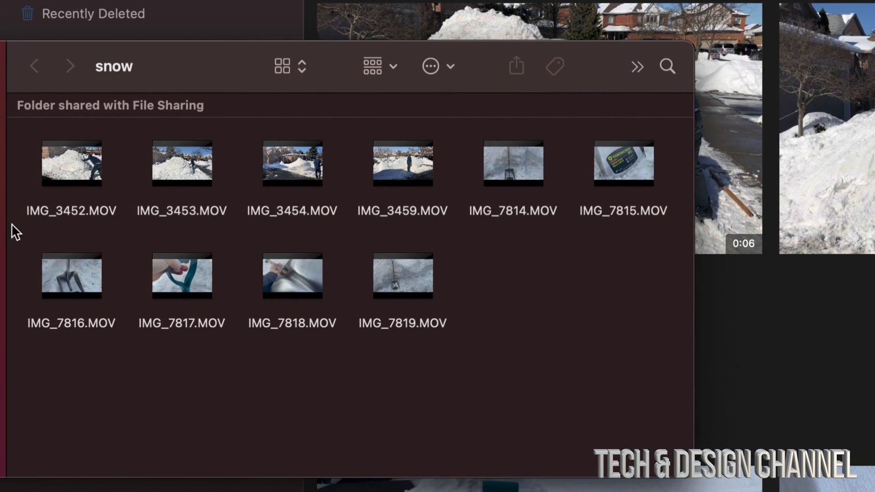
{"action": "mouse_move", "coordinate": [382, 174]}
{"action": "mouse_move", "coordinate": [198, 281]}
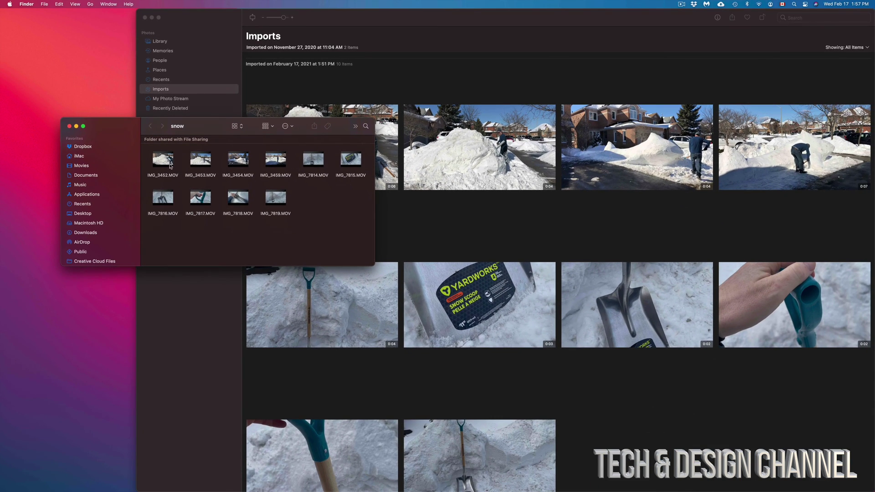
{"action": "left_click", "coordinate": [70, 126]}
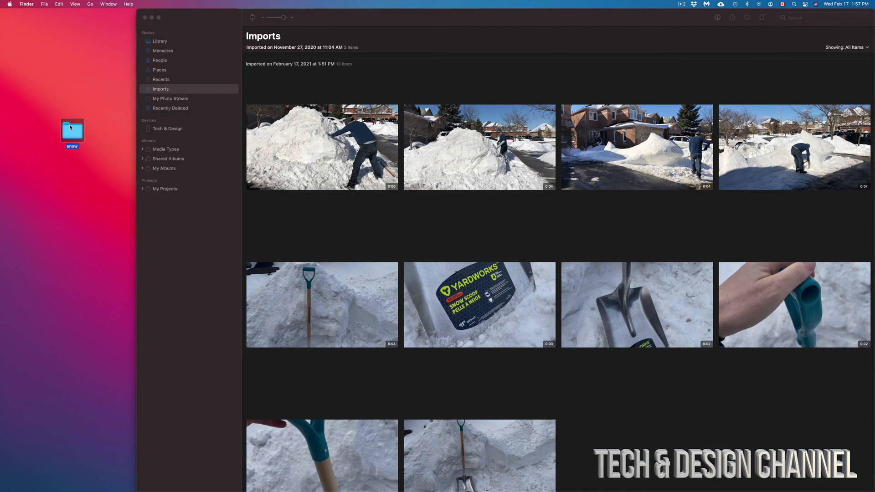
{"action": "left_click", "coordinate": [404, 17]}
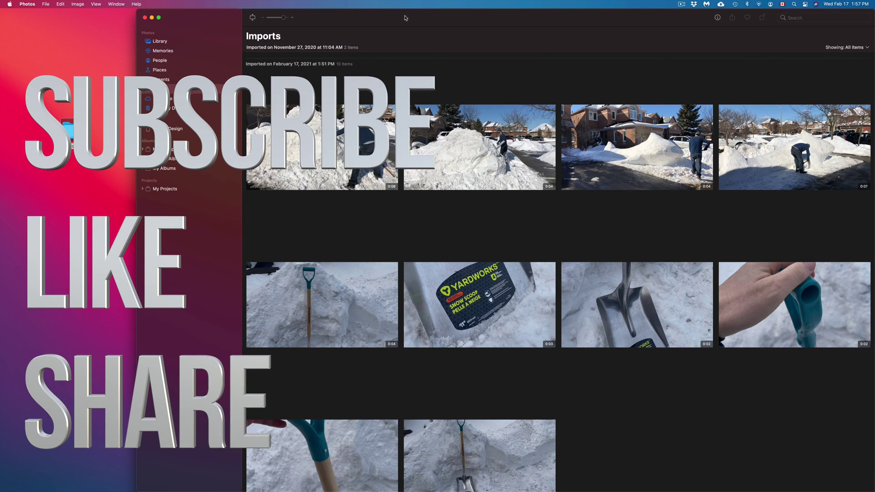